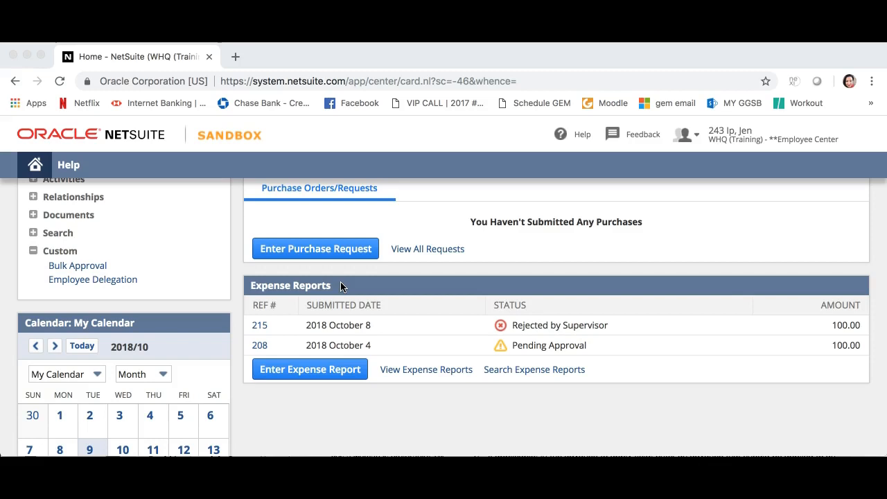
Start a new expense report from the home page and enter "gift for supporter" as its purpose
click(403, 377)
click(310, 371)
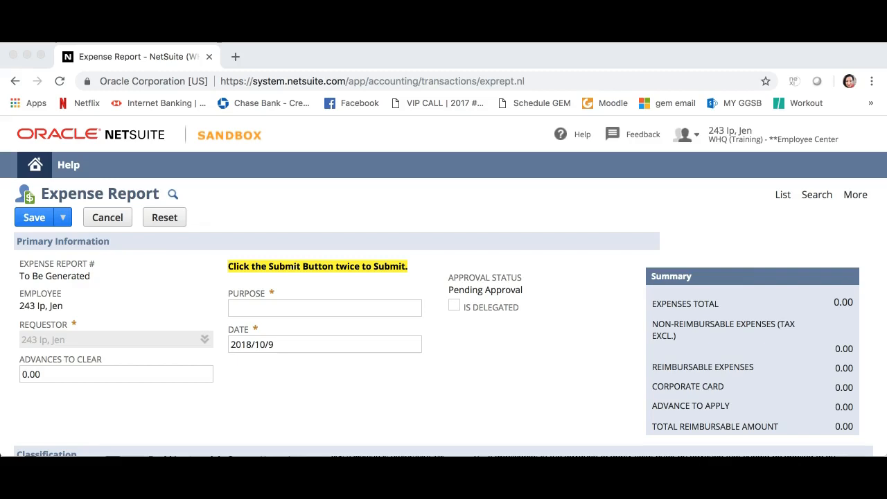
click(238, 308)
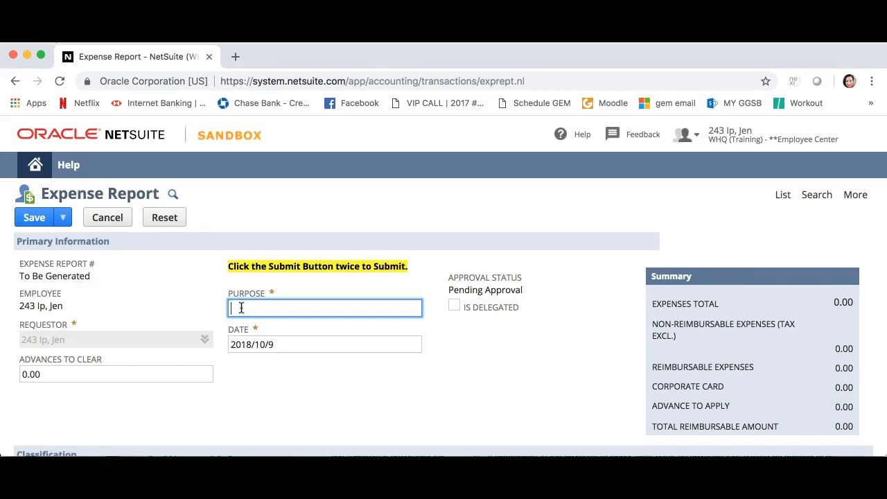
text(Gift for supporter)
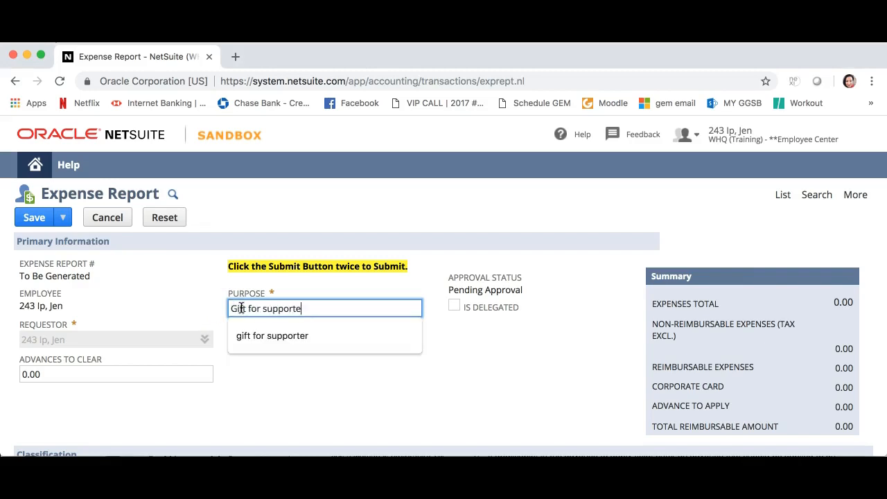
click(235, 337)
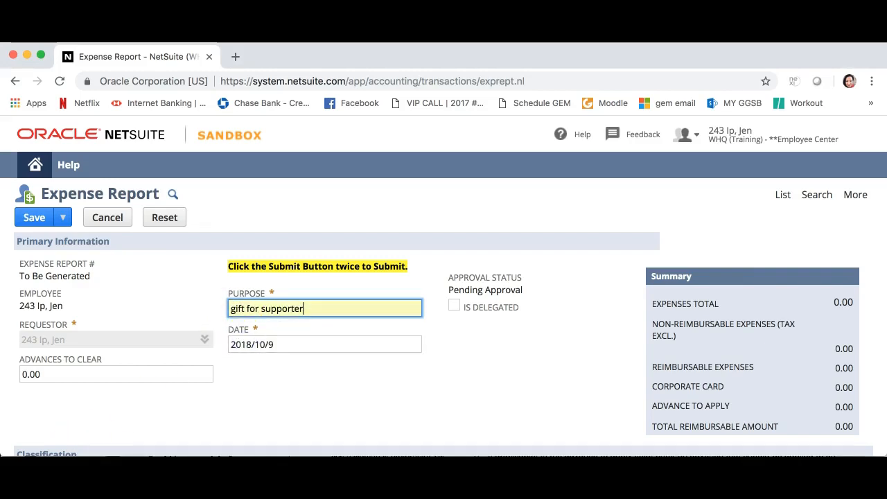
Set the expense report type to Staff Expense in the Classification section
scroll(525, 440, down, 1)
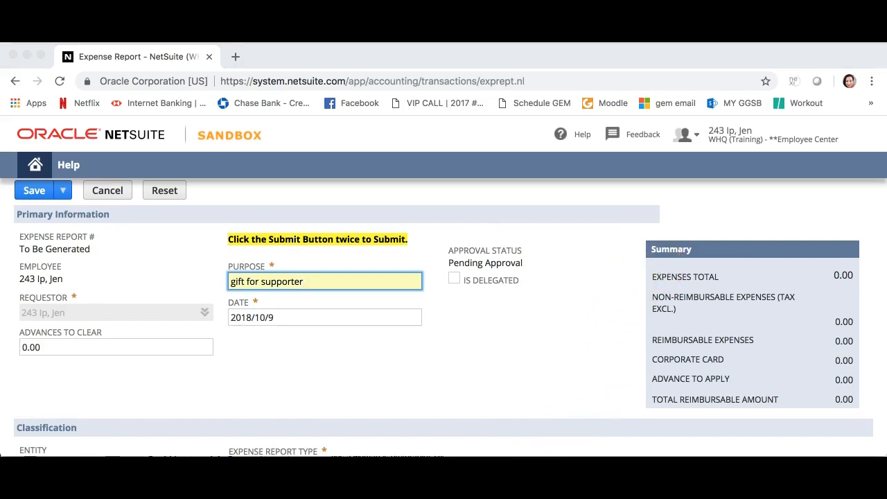
scroll(222, 390, down, 2)
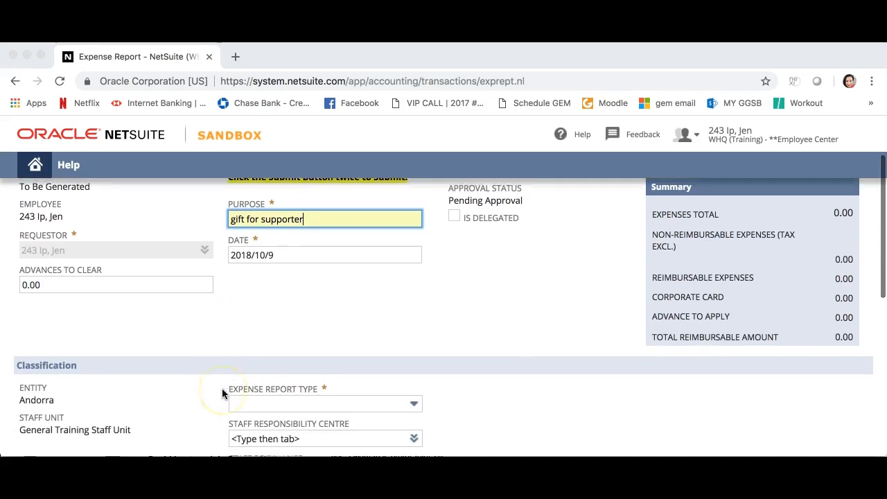
scroll(90, 347, down, 3)
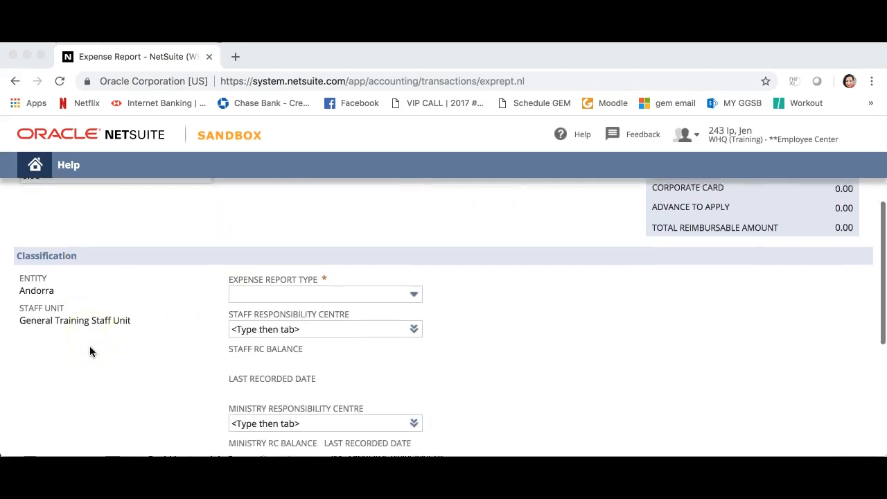
scroll(89, 350, down, 1)
click(413, 255)
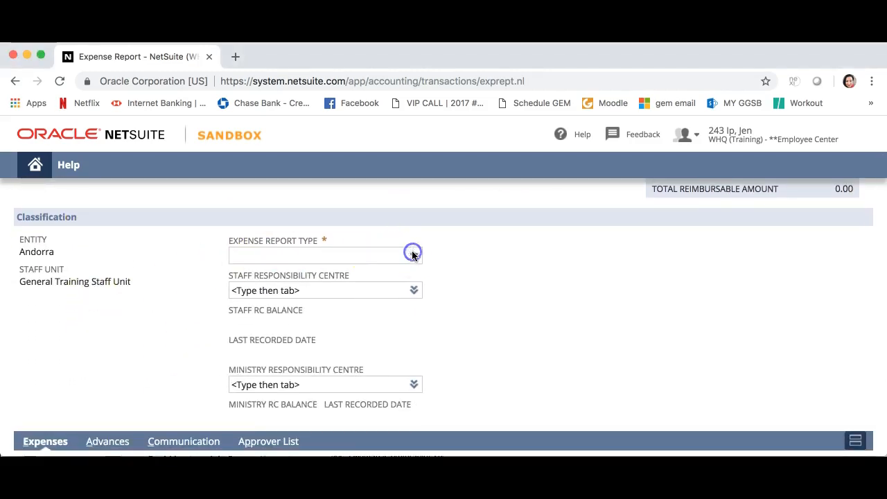
click(414, 254)
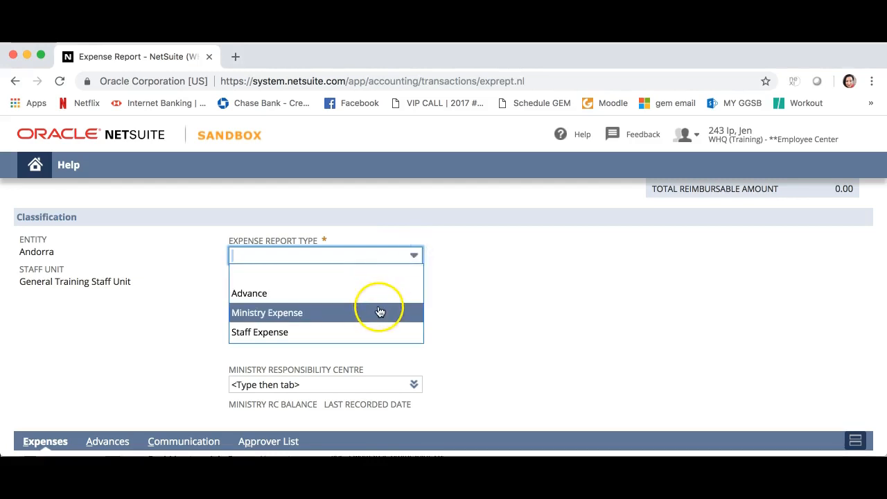
click(377, 331)
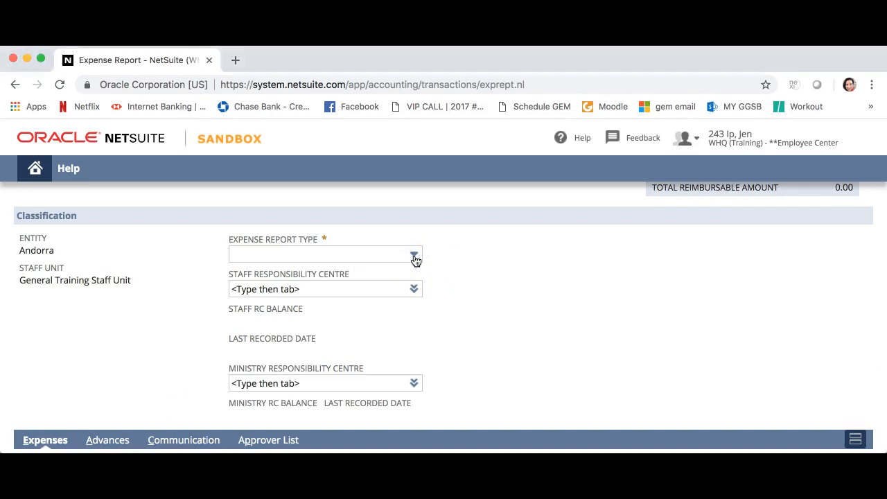
click(415, 258)
click(408, 328)
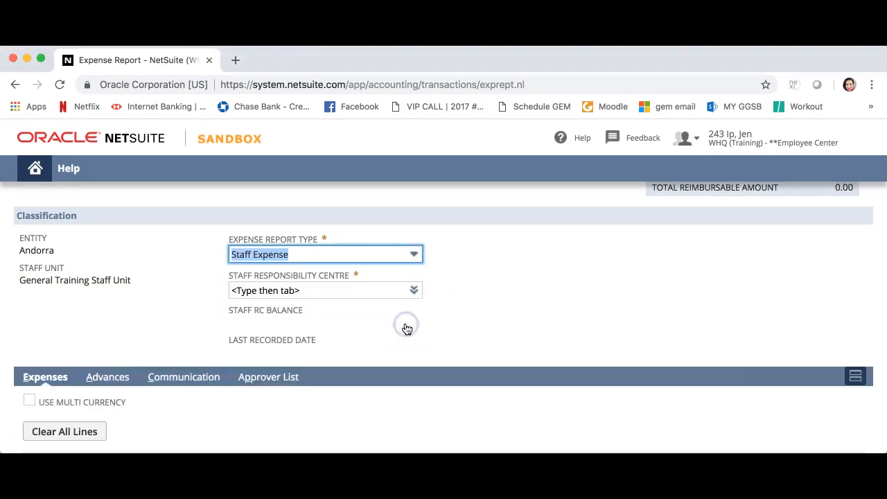
Choose 01 : 1163-AND as the staff responsibility centre for the expense report
click(414, 290)
click(412, 312)
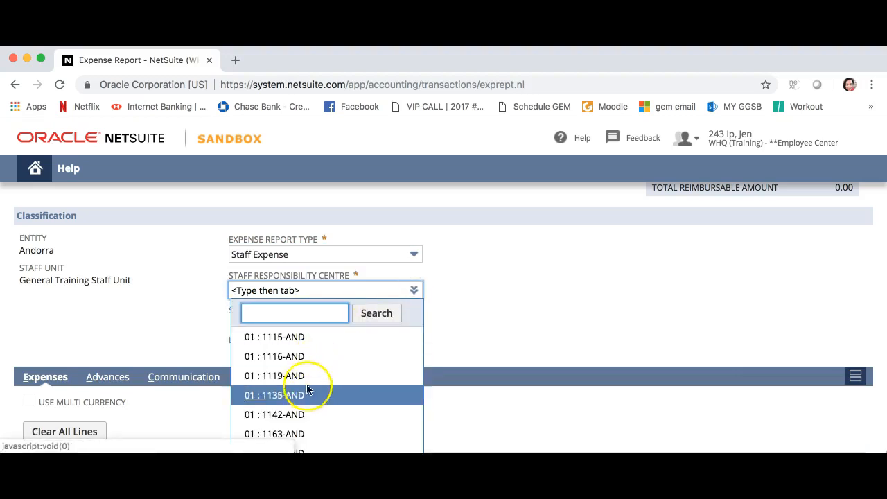
click(294, 434)
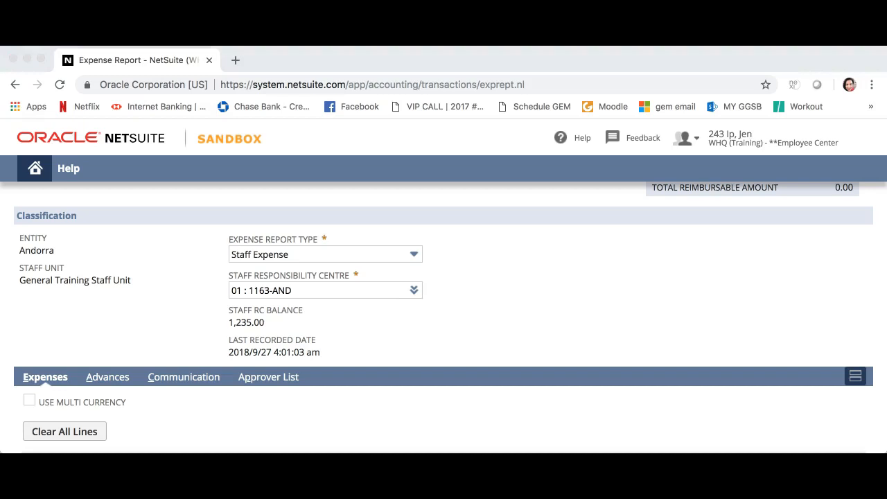
On the first expense line, choose the category Gifts & awards and enter an amount of 100
scroll(257, 299, down, 5)
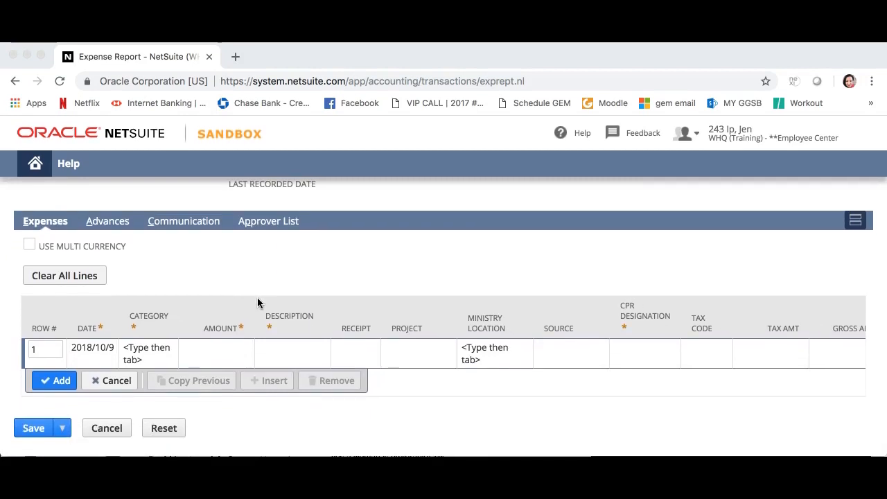
click(57, 228)
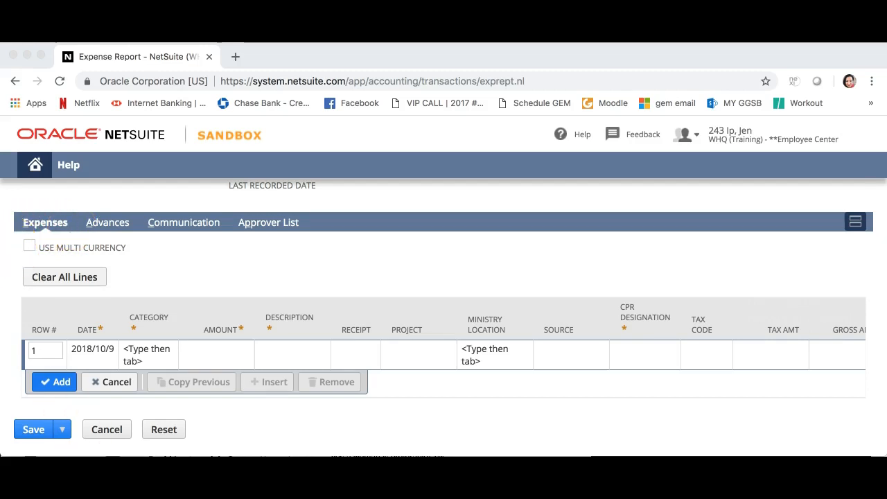
click(29, 250)
click(148, 354)
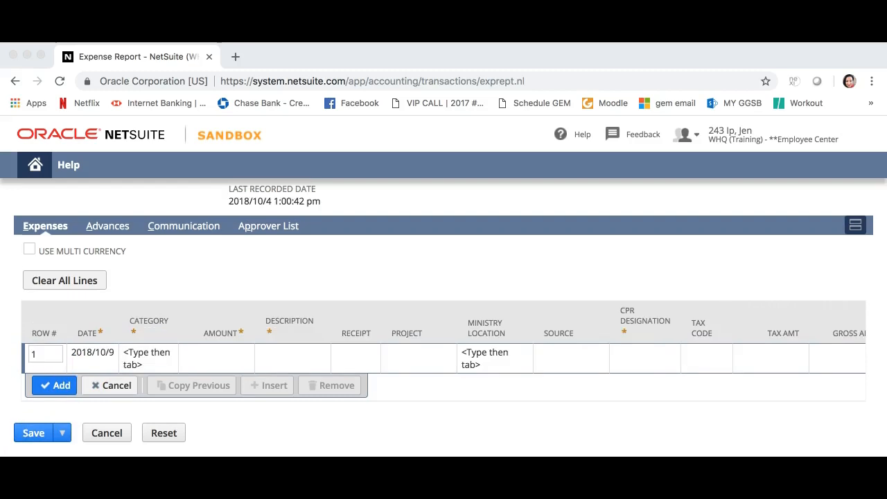
click(156, 355)
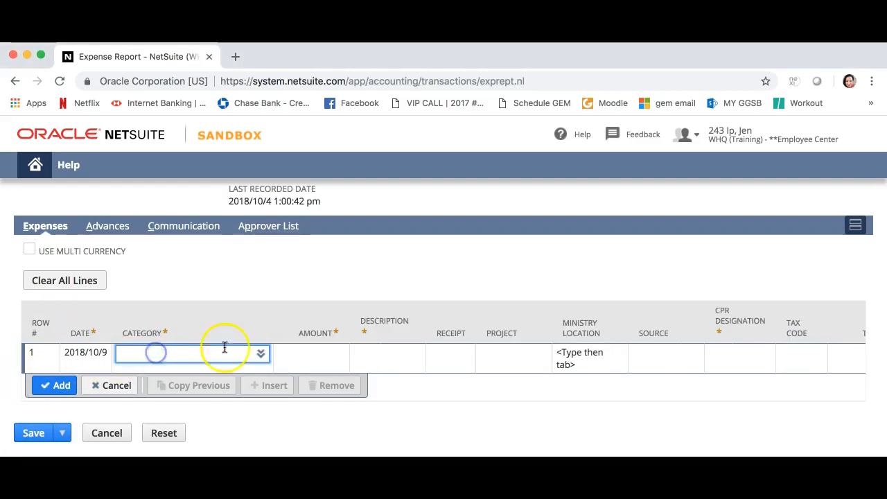
click(249, 341)
scroll(232, 310, down, 5)
click(185, 310)
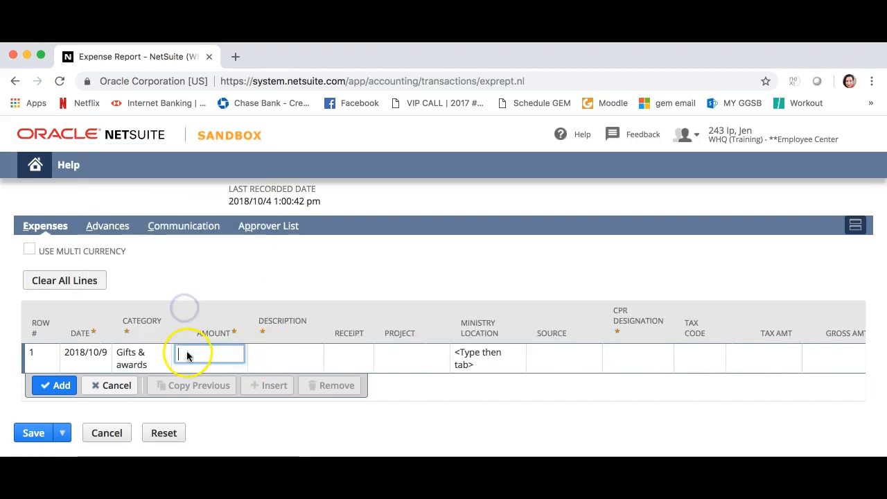
text(100)
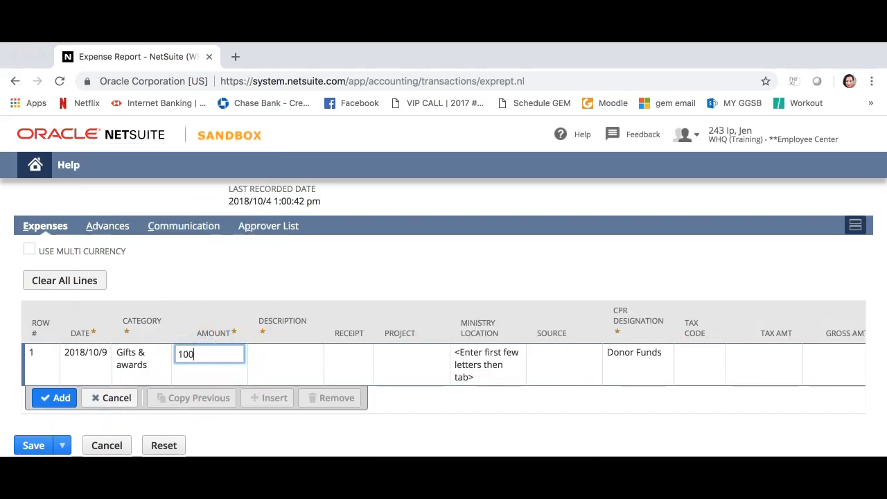
Describe the expense line as "ministry partner gift", mark it as having a receipt, and add the line to the report
click(218, 352)
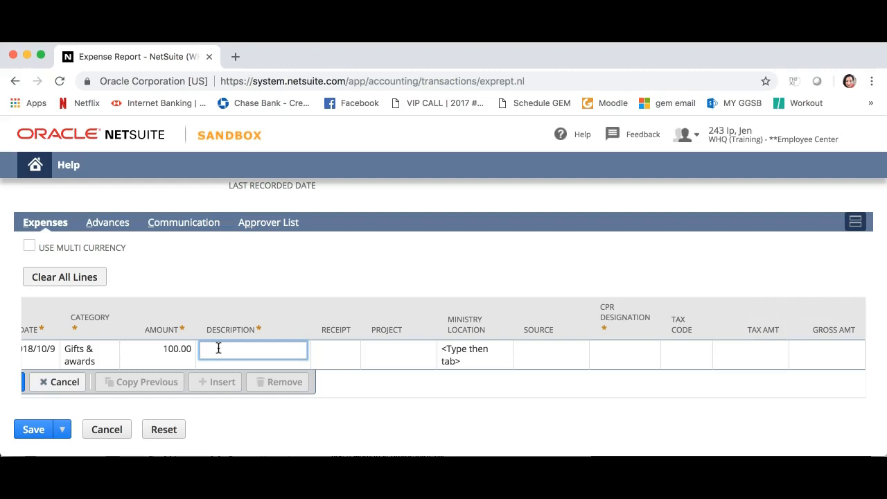
text(ministry partner gift)
click(339, 352)
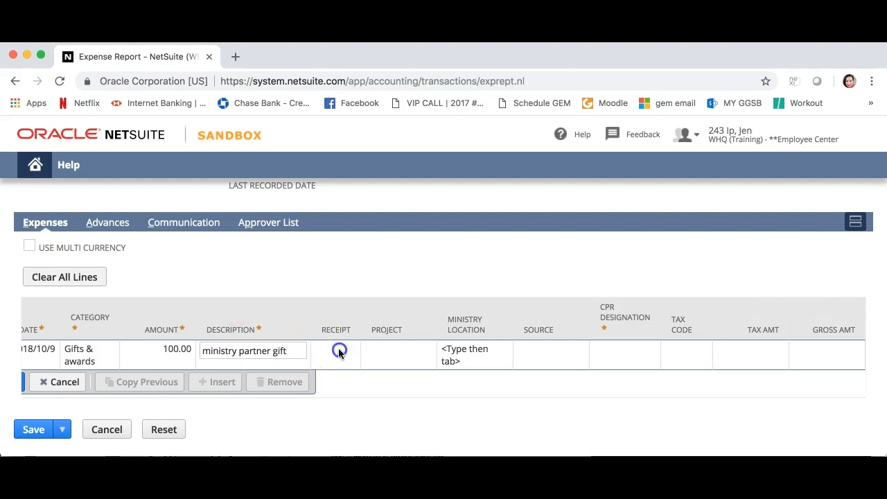
click(283, 351)
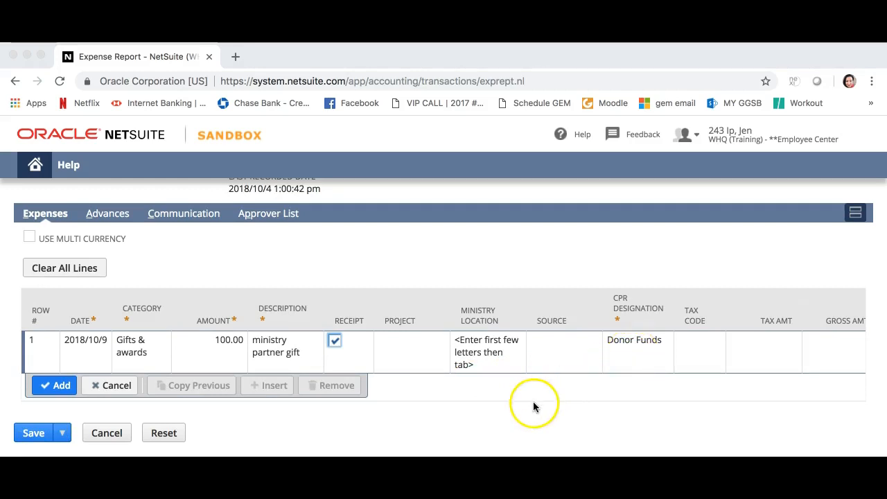
click(56, 388)
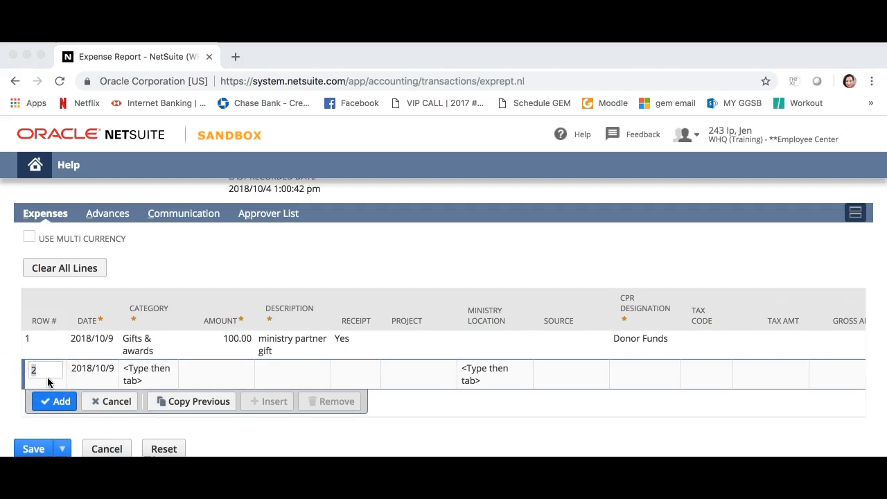
Save the completed expense report and submit it for approval
click(13, 420)
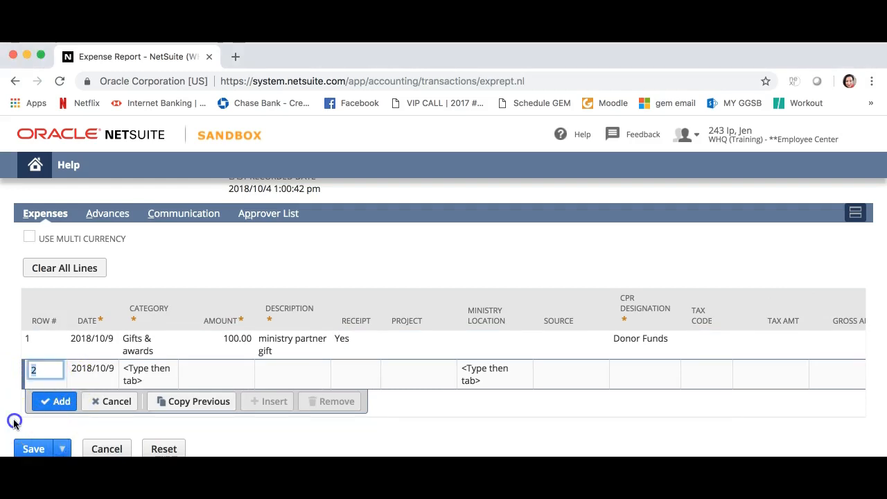
click(60, 426)
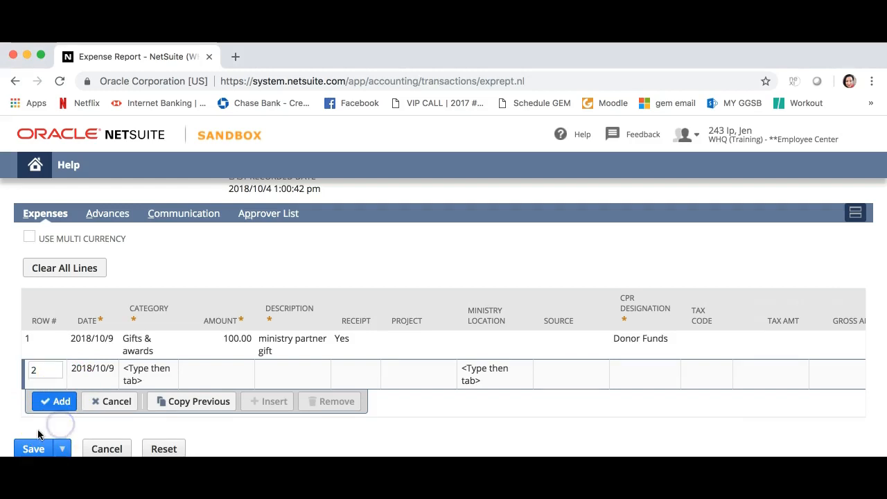
click(32, 451)
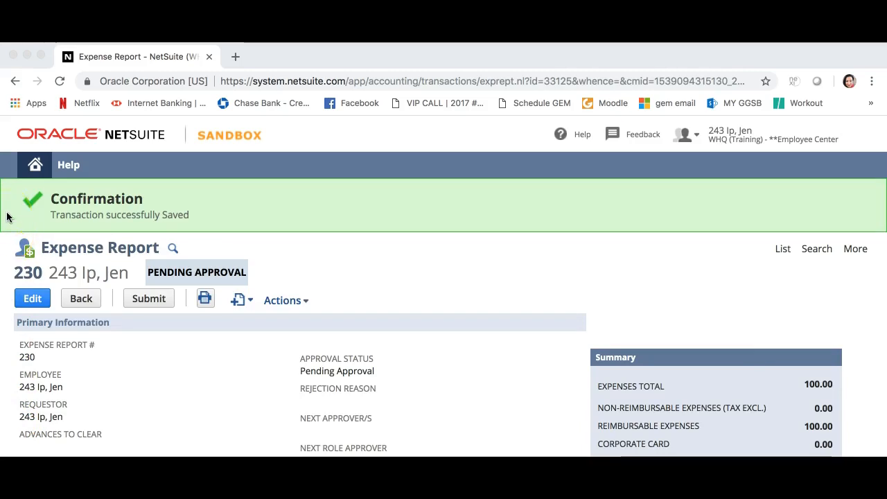
click(140, 301)
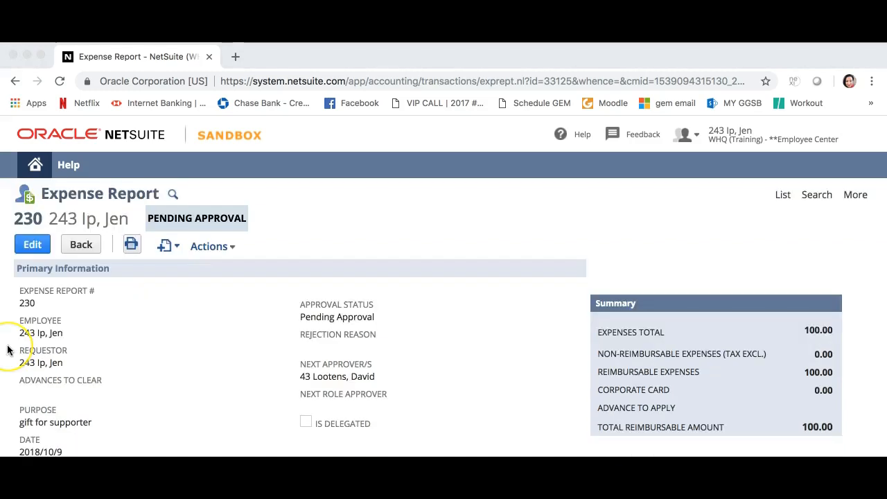
Return to the home page and open the newly submitted expense report from the Expense Reports list
click(33, 169)
scroll(296, 395, down, 3)
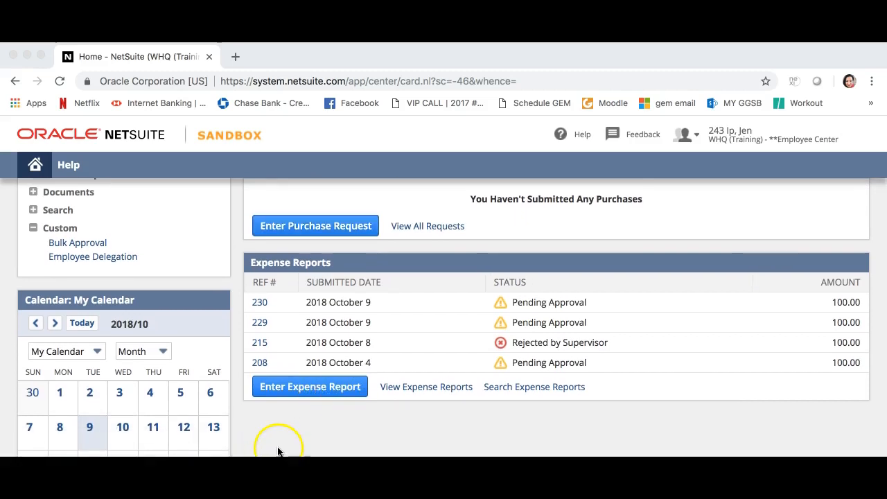
click(260, 305)
click(260, 304)
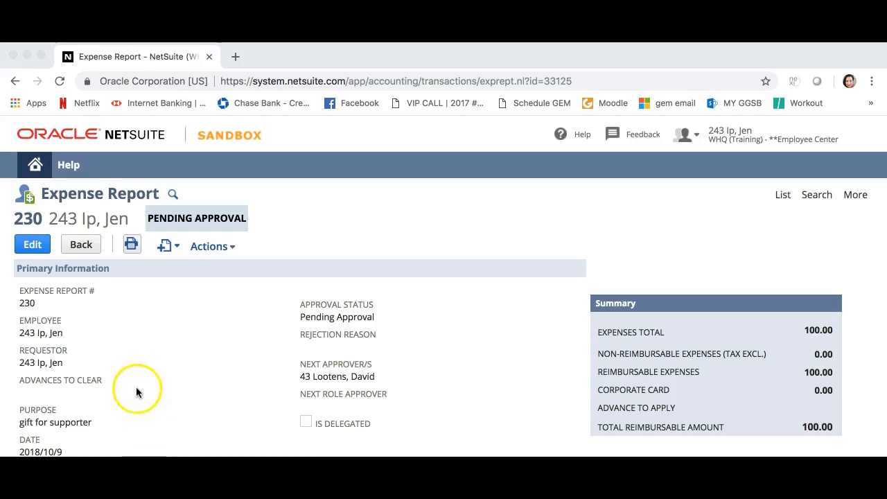
Edit the report's purpose to "gift for ministry partner" and its date to 2018/10/5, and save the changes
click(30, 245)
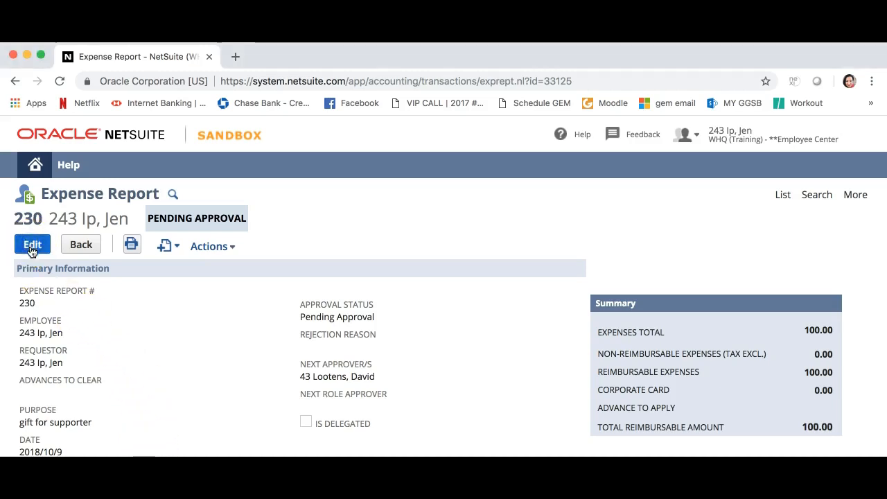
click(74, 419)
key(BackSpace)
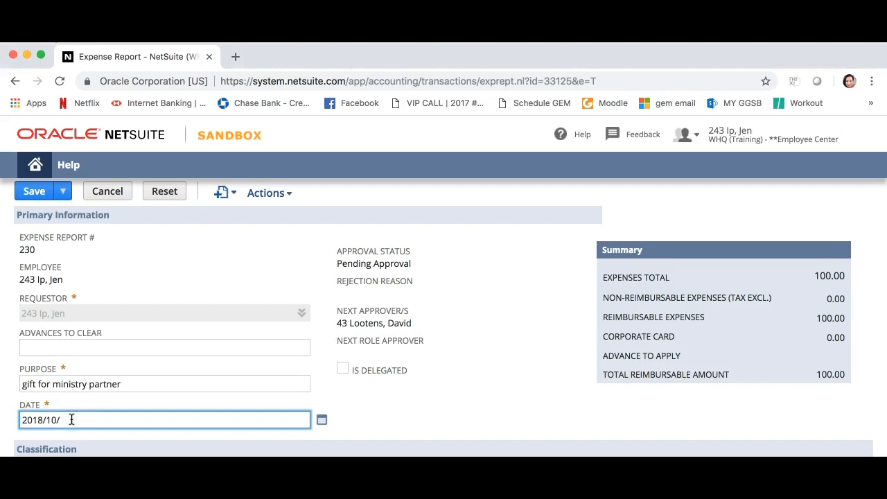
text(5)
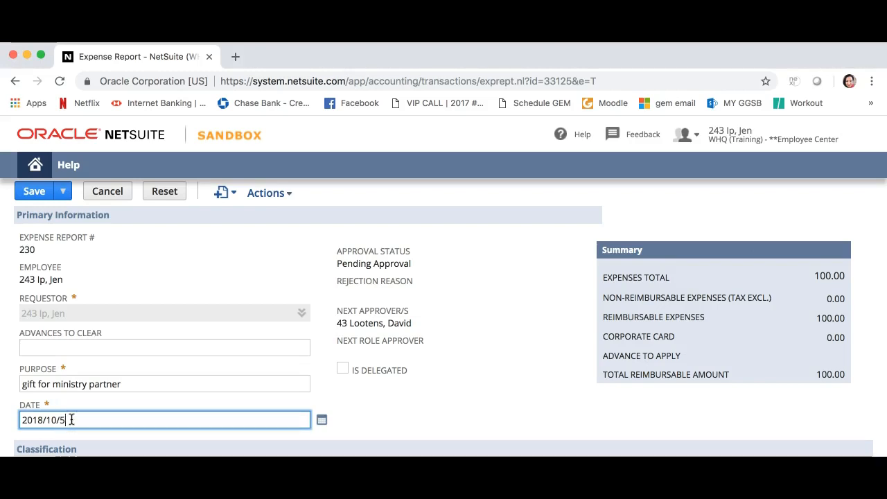
click(38, 194)
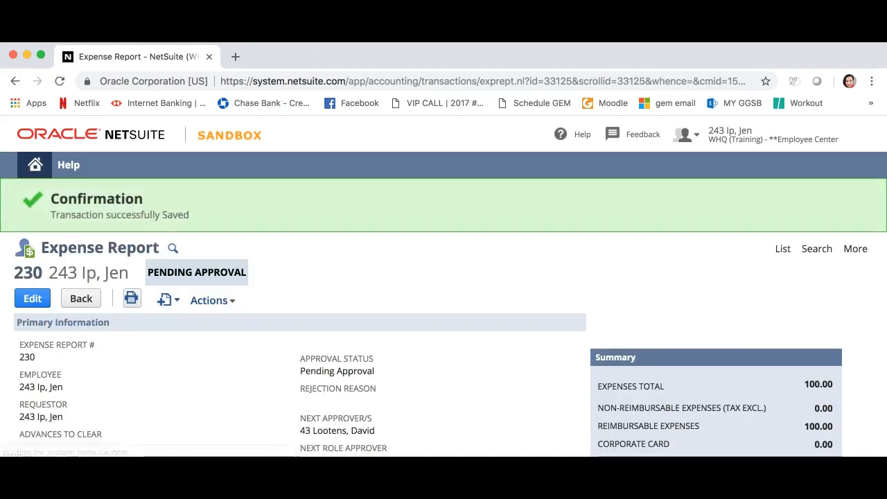
Return to the home page to check the edited report in the Expense Reports list
click(139, 356)
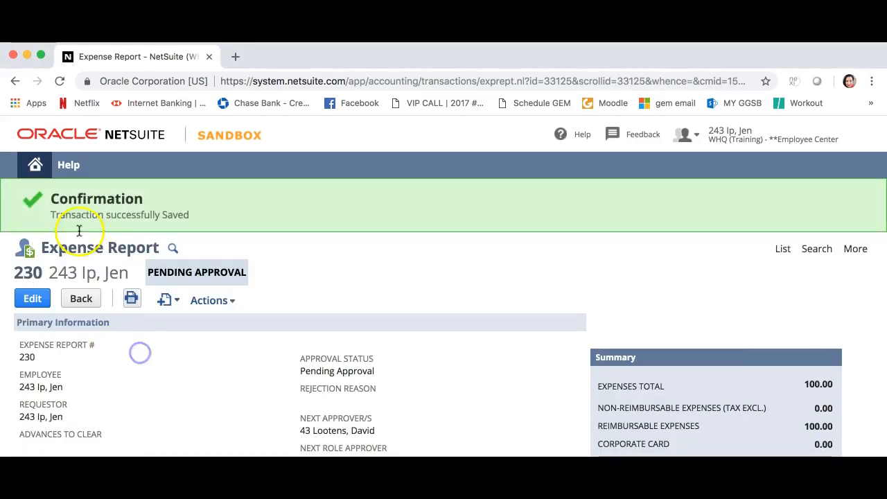
mouse_move(39, 168)
click(38, 167)
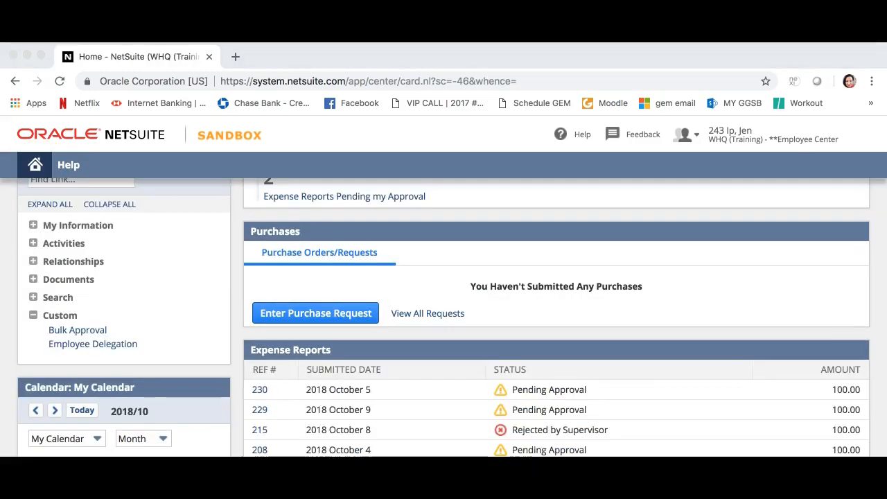
Open the full list of expense reports from the home page to review each report's status and available actions
scroll(389, 368, down, 2)
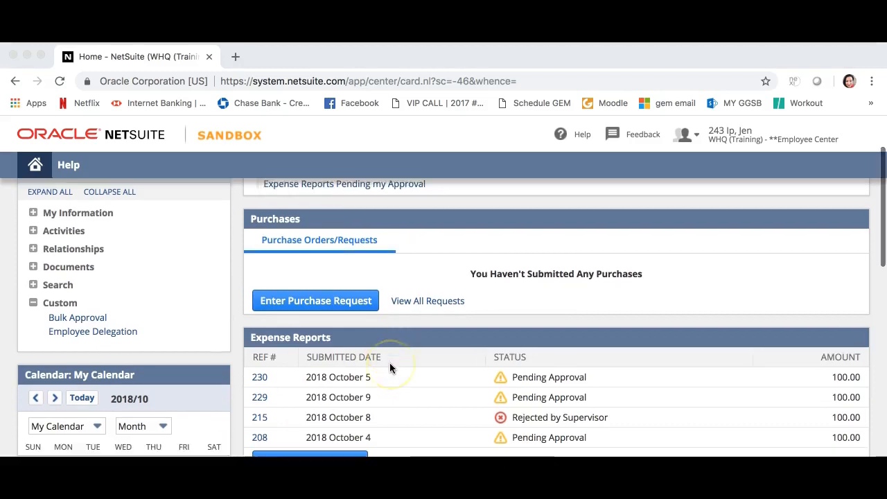
scroll(389, 368, down, 1)
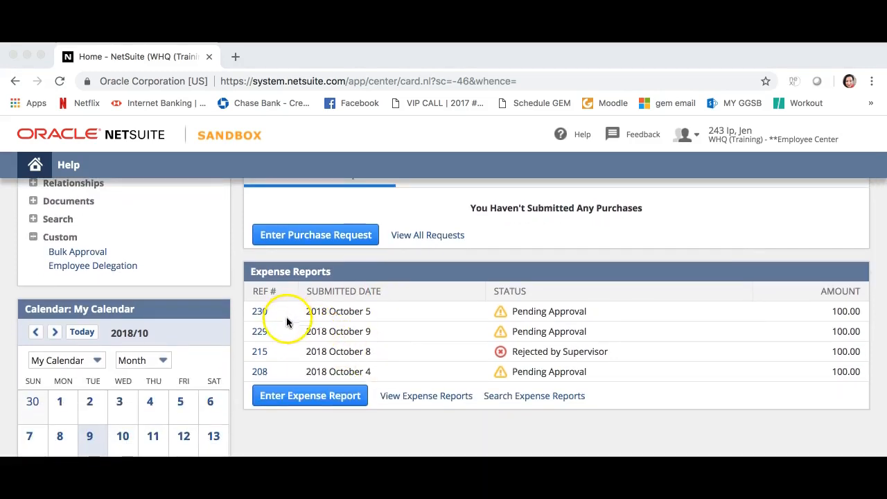
scroll(287, 356, down, 1)
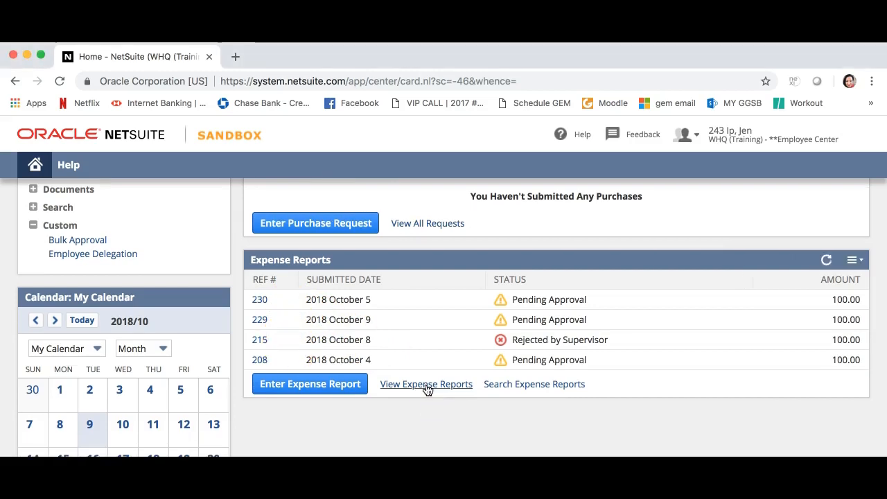
click(425, 385)
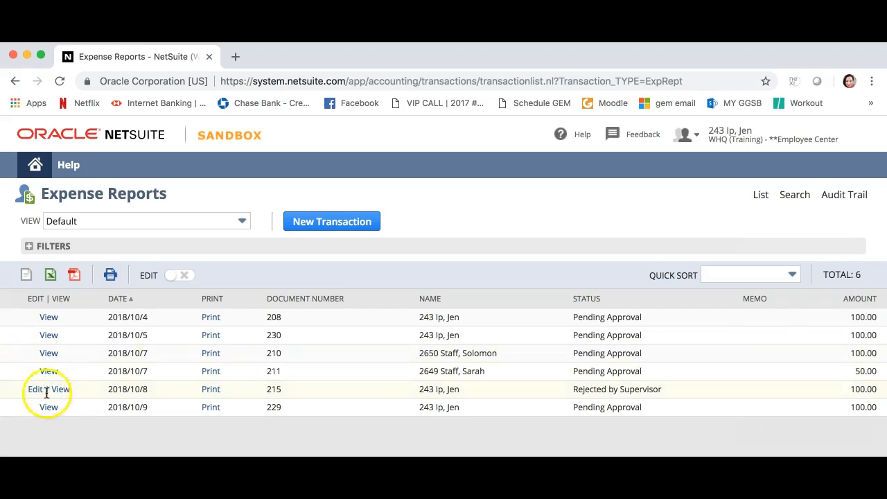
Go back to the home page and check the report rejected by the supervisor in the Expense Reports list
click(50, 319)
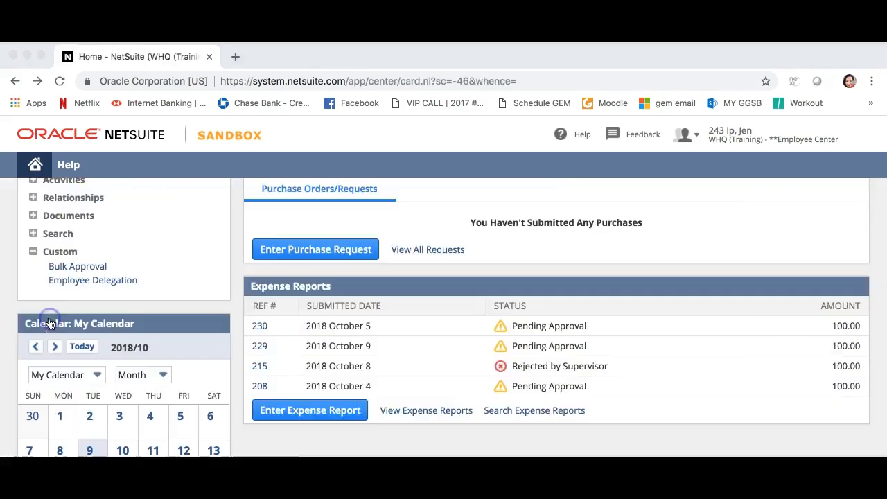
click(256, 366)
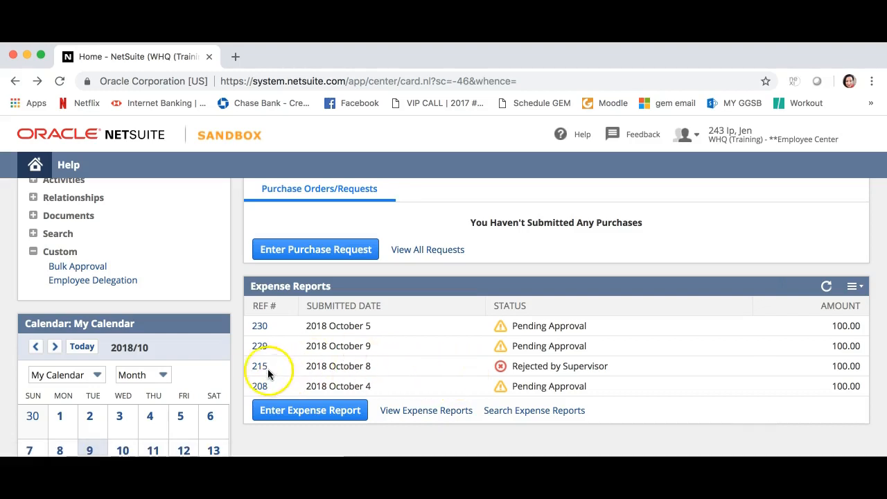
click(261, 368)
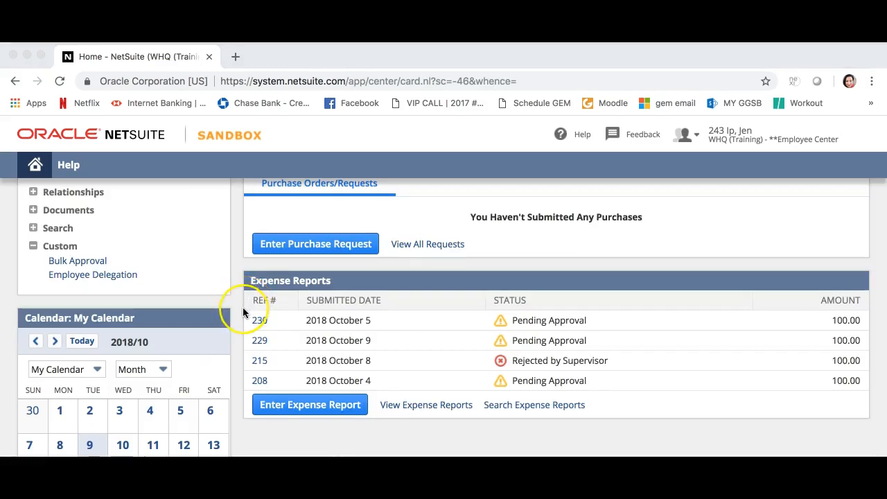
scroll(244, 312, up, 1)
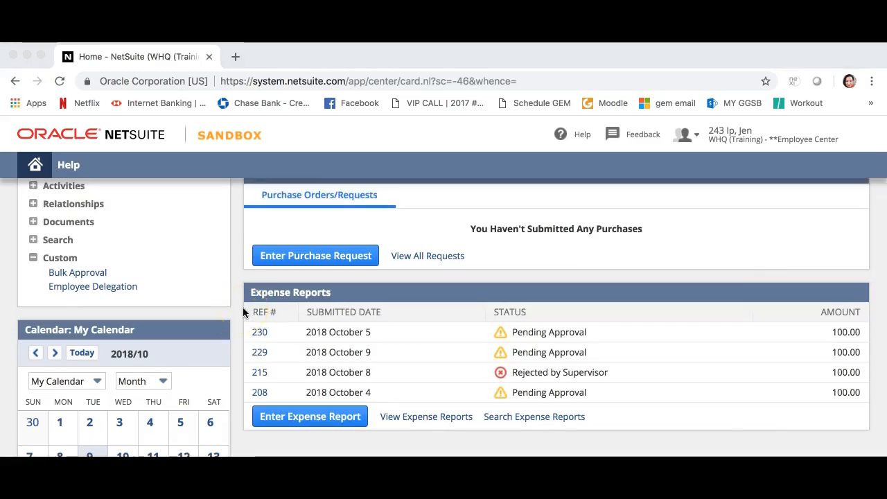
scroll(243, 315, up, 2)
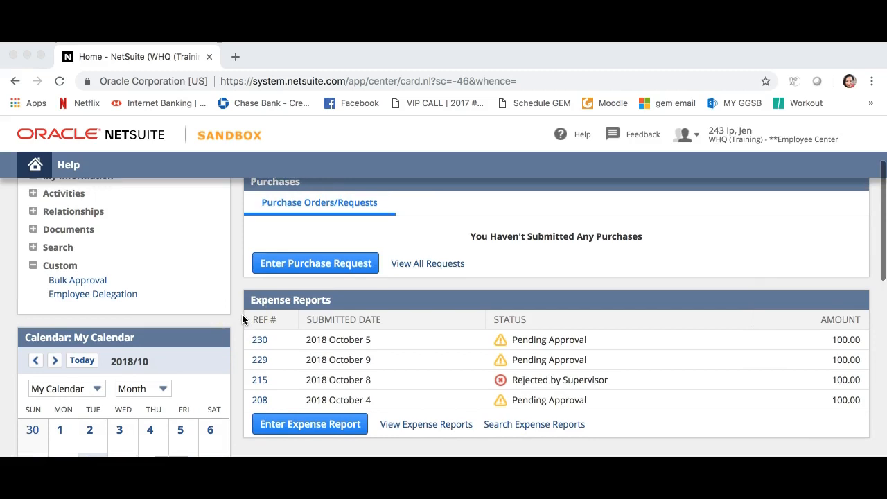
scroll(241, 323, up, 1)
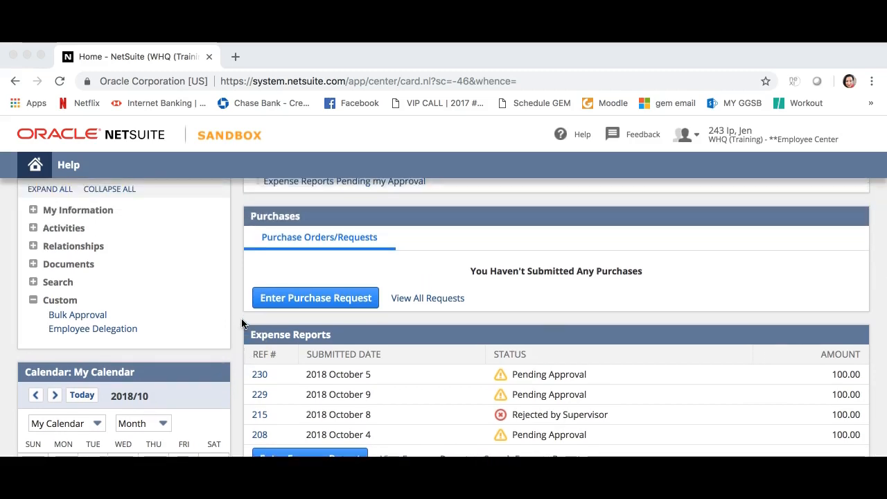
scroll(242, 323, down, 3)
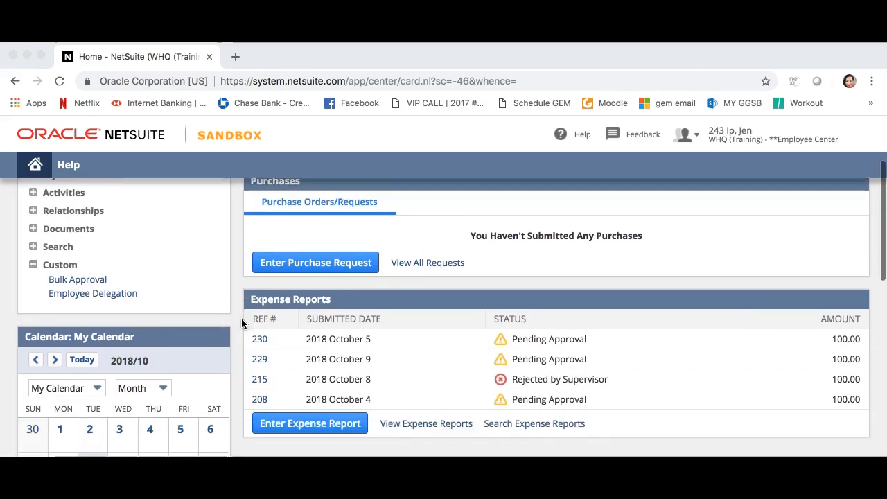
click(120, 412)
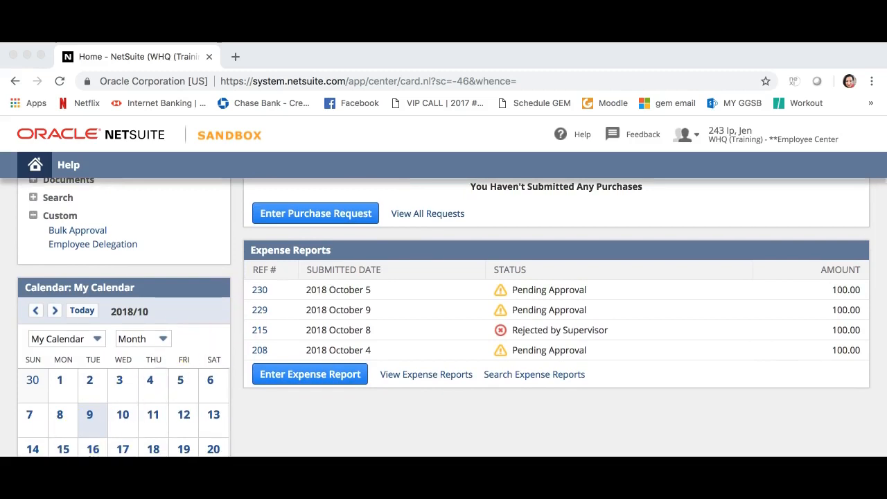